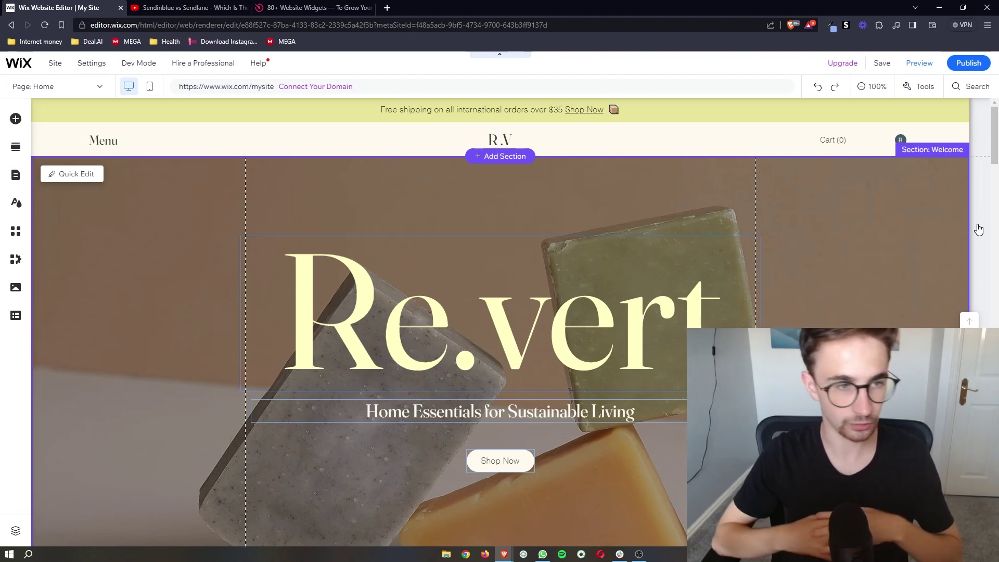
# Select the elfsight link in the YouTube video description, then switch to the Elfsight website tab
pyautogui.scroll(-4, 760, 168)
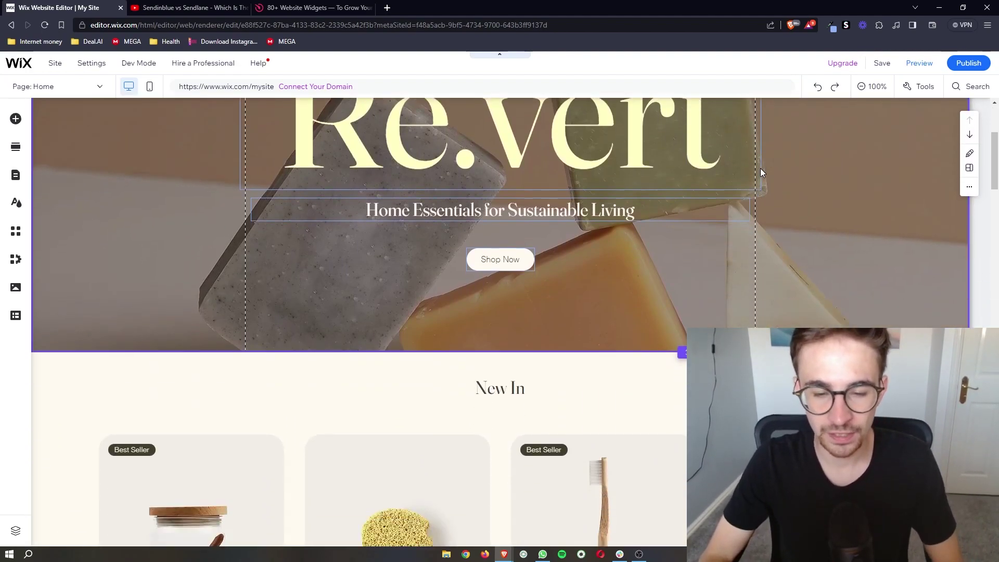
pyautogui.scroll(-7, 759, 168)
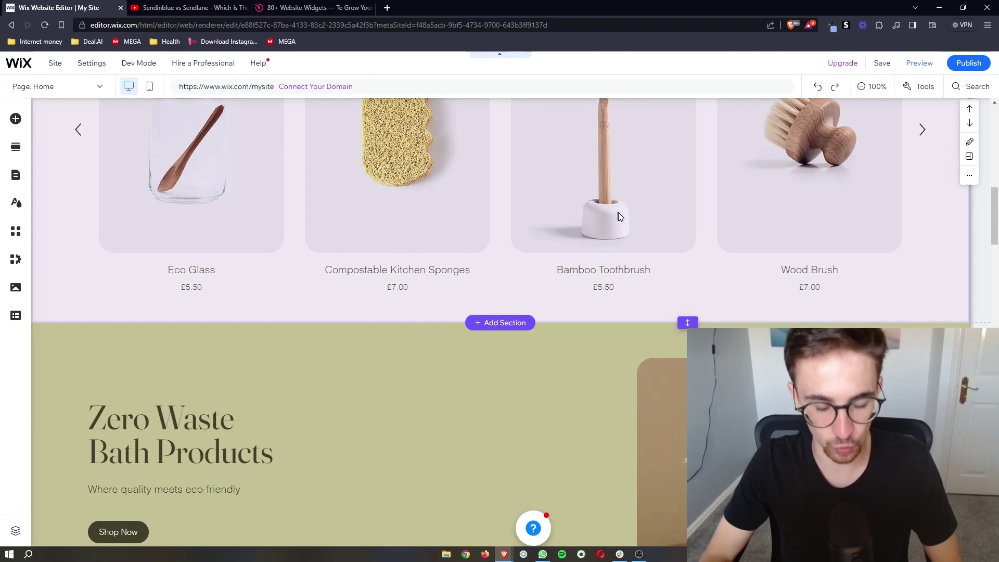
pyautogui.scroll(-4, 619, 215)
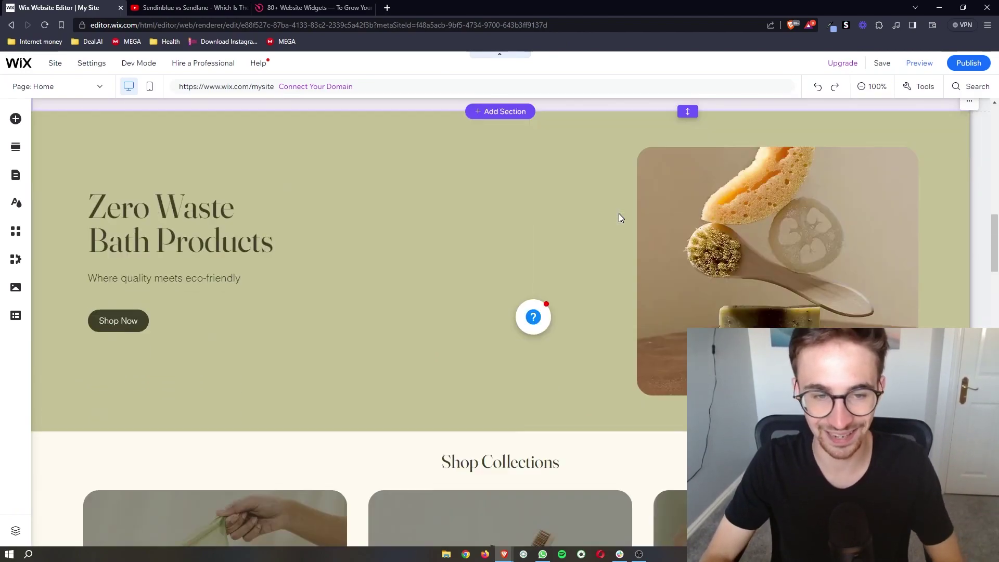
pyautogui.scroll(-16, 619, 216)
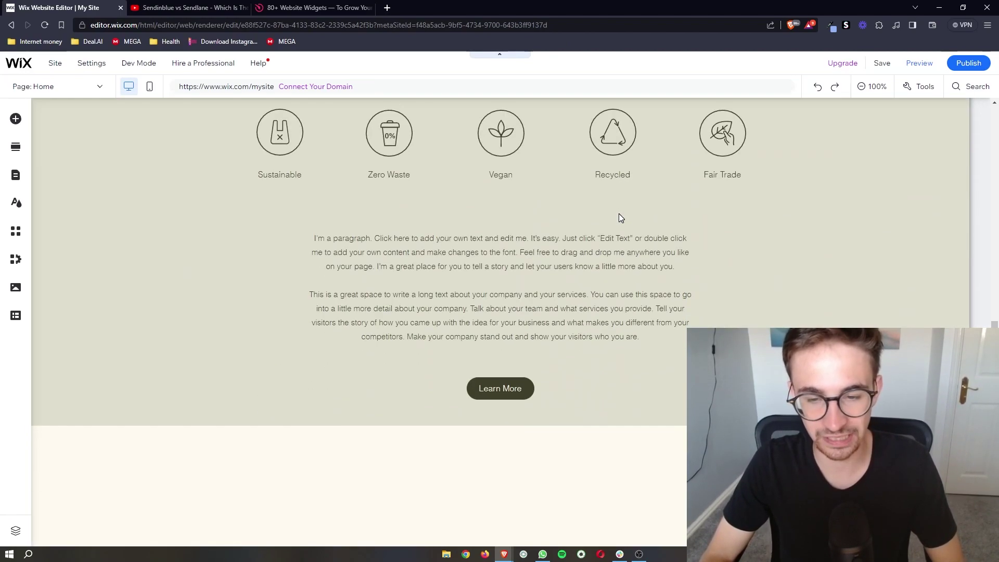
pyautogui.scroll(20, 619, 213)
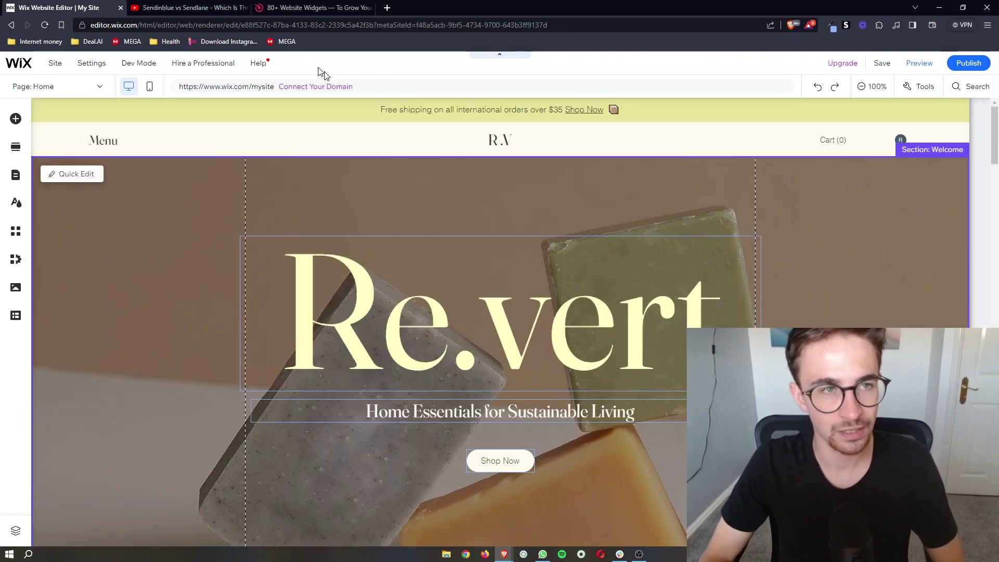
pyautogui.click(212, 7)
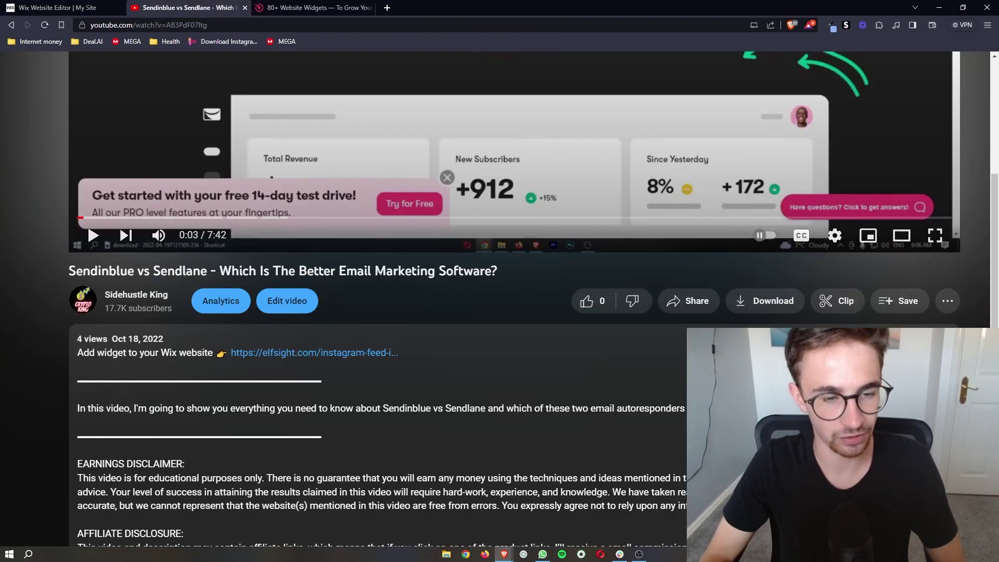
pyautogui.moveTo(268, 367); pyautogui.dragTo(230, 362)
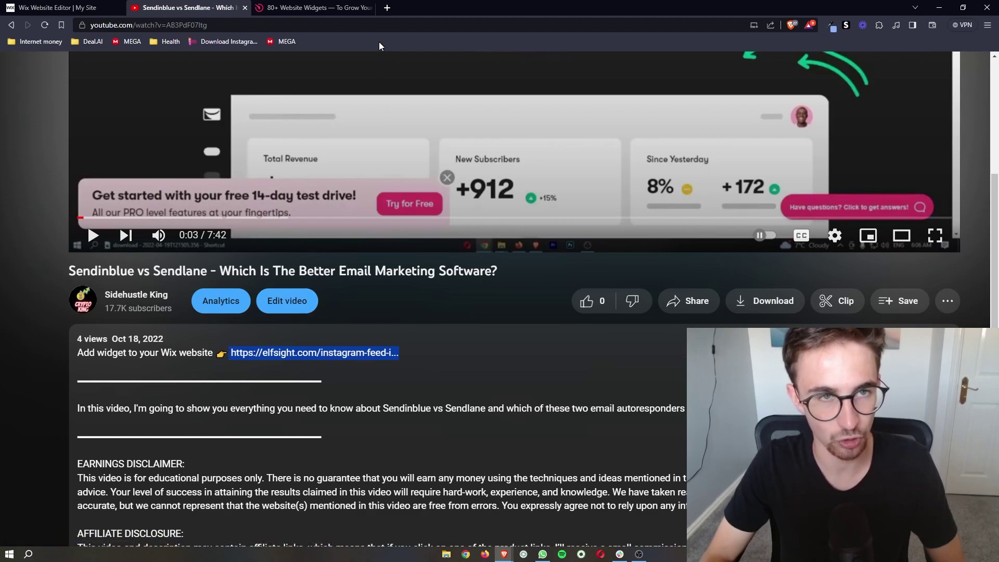
pyautogui.click(297, 7)
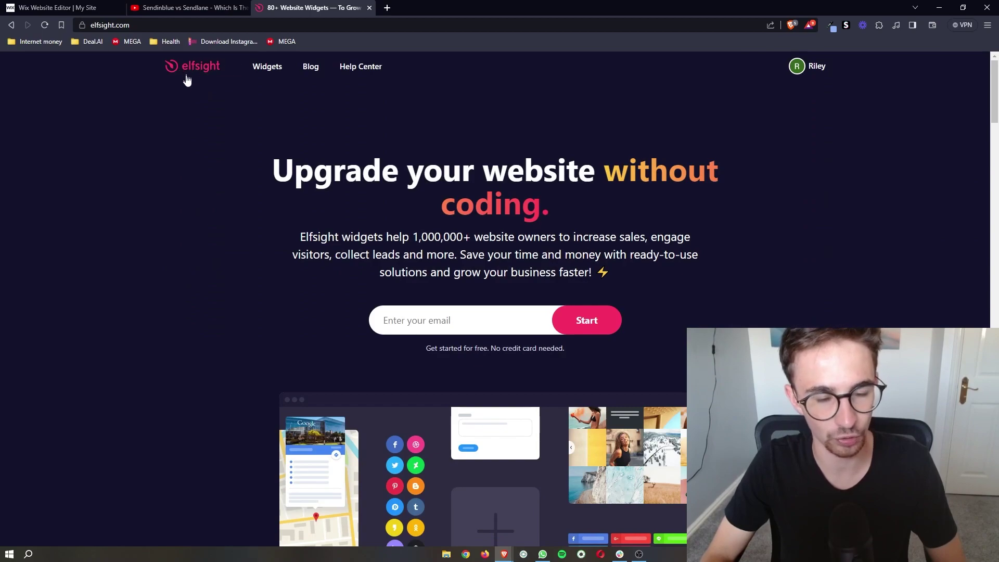
# Open Elfsight's full widget catalogue and search it for 'audio'
pyautogui.moveTo(574, 349); pyautogui.dragTo(397, 356)
pyautogui.click(575, 358)
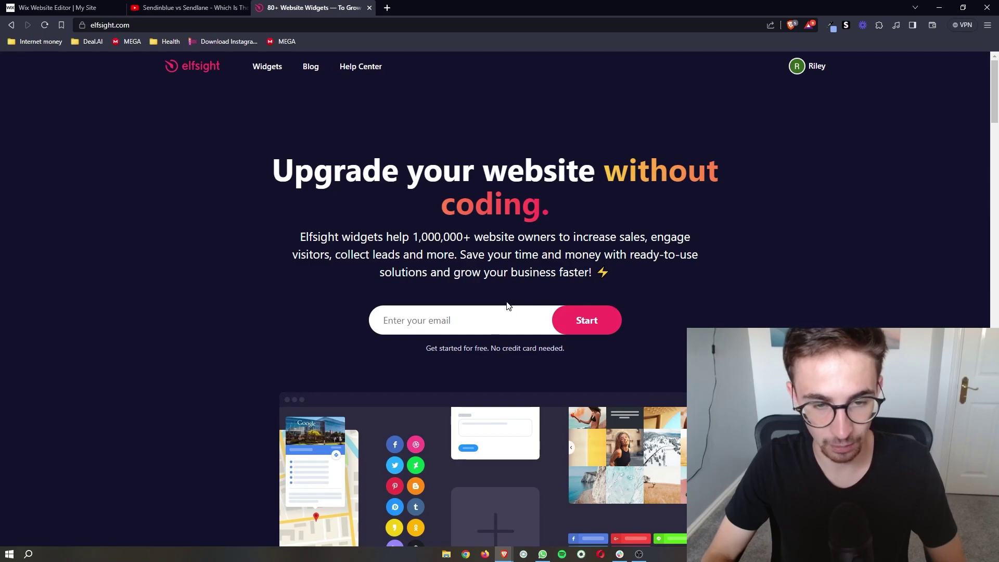
pyautogui.click(462, 317)
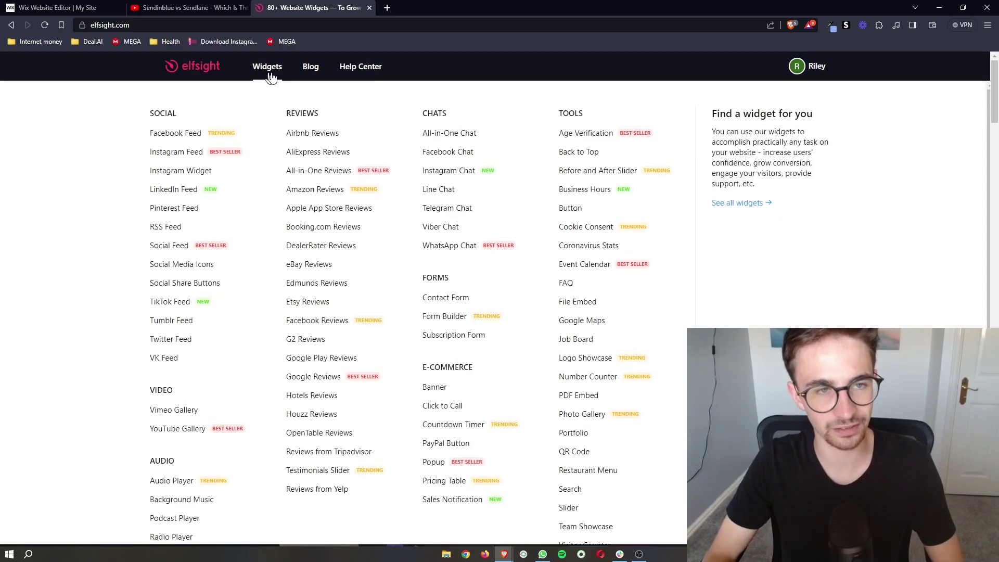
pyautogui.click(274, 77)
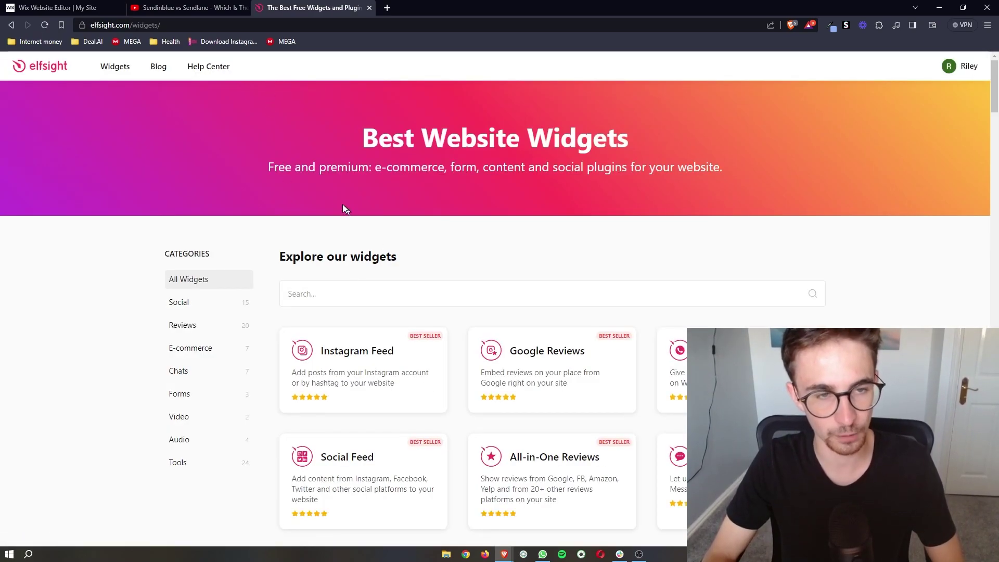
pyautogui.scroll(-1, 341, 206)
pyautogui.scroll(-1, 362, 190)
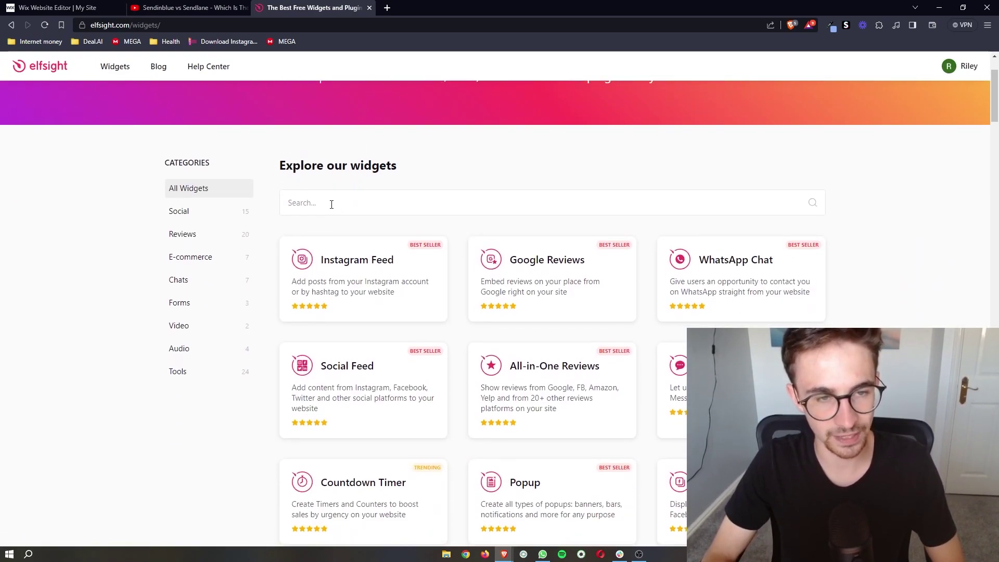
pyautogui.click(354, 200)
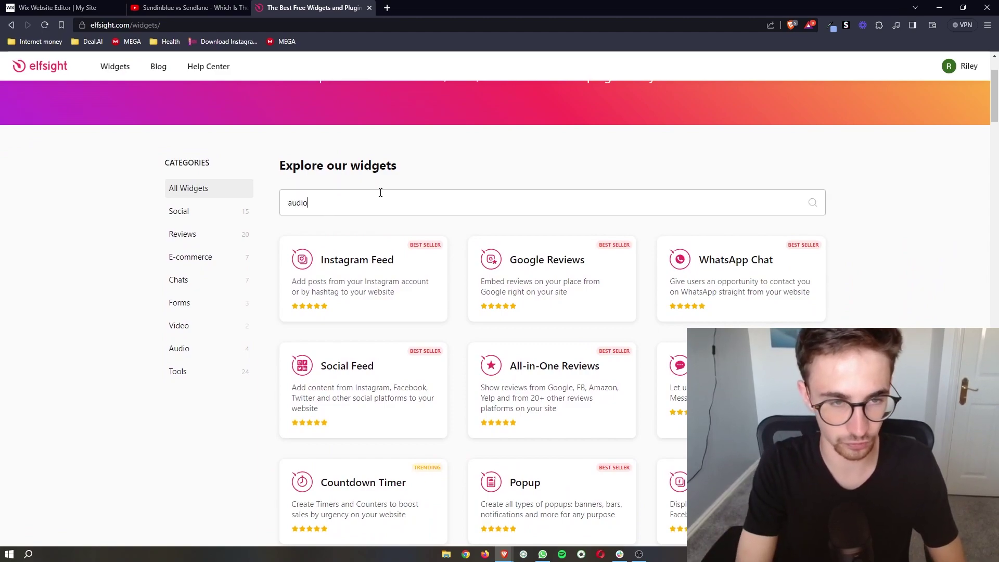
pyautogui.write('audio')
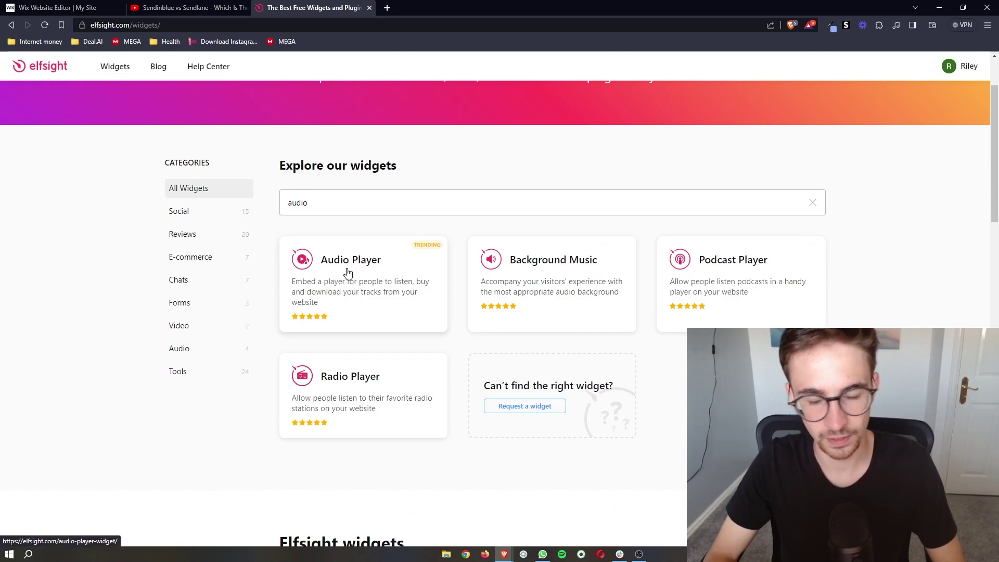
# Open the Audio Player page and preview the Meditation & Ambience, Audiobook, Nature Sounds, New Album and Single Track templates
pyautogui.click(347, 272)
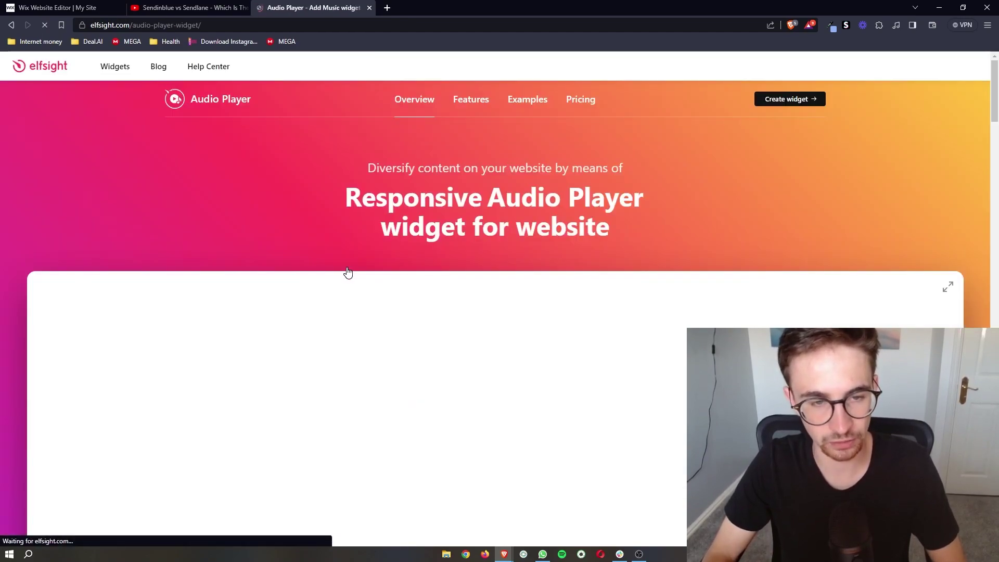
pyautogui.scroll(-3, 391, 263)
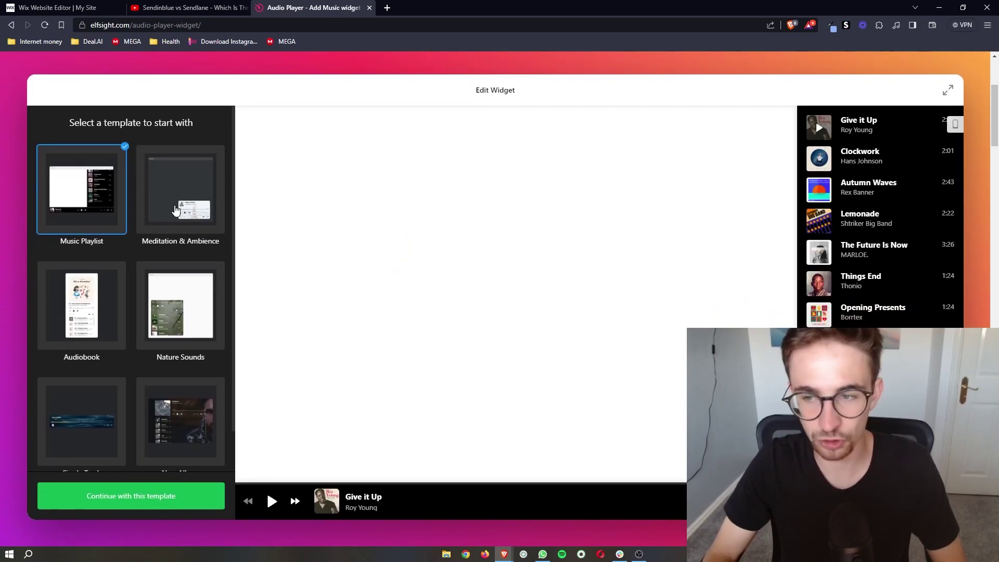
pyautogui.scroll(-1, 175, 210)
pyautogui.click(210, 215)
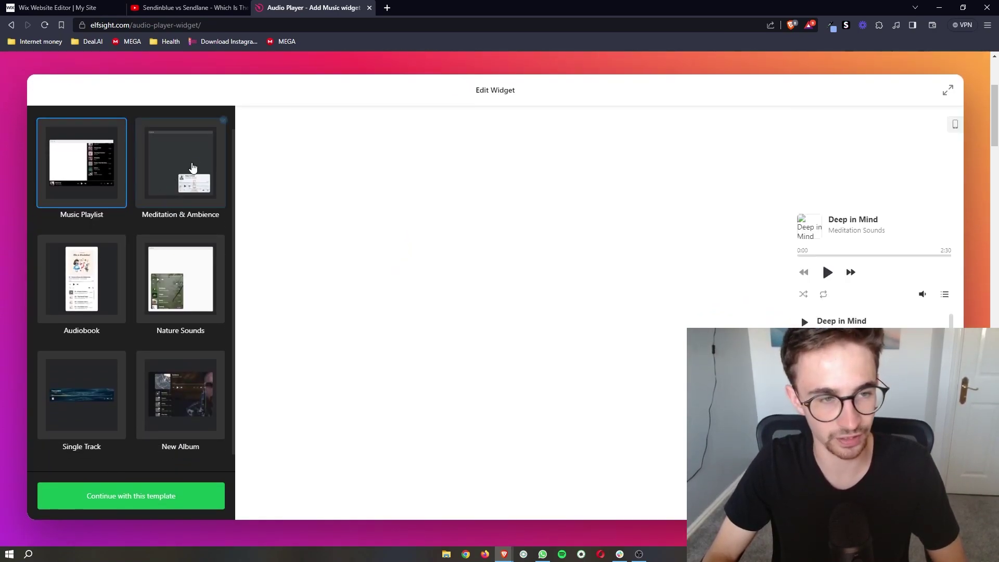
pyautogui.click(120, 286)
pyautogui.click(171, 291)
pyautogui.scroll(-1, 172, 291)
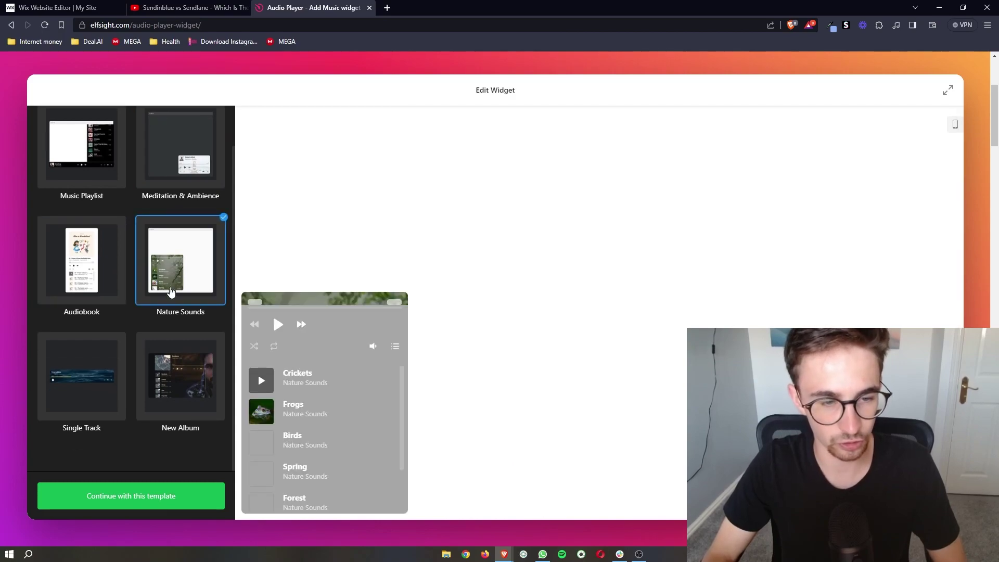
pyautogui.scroll(-1, 172, 291)
pyautogui.click(178, 334)
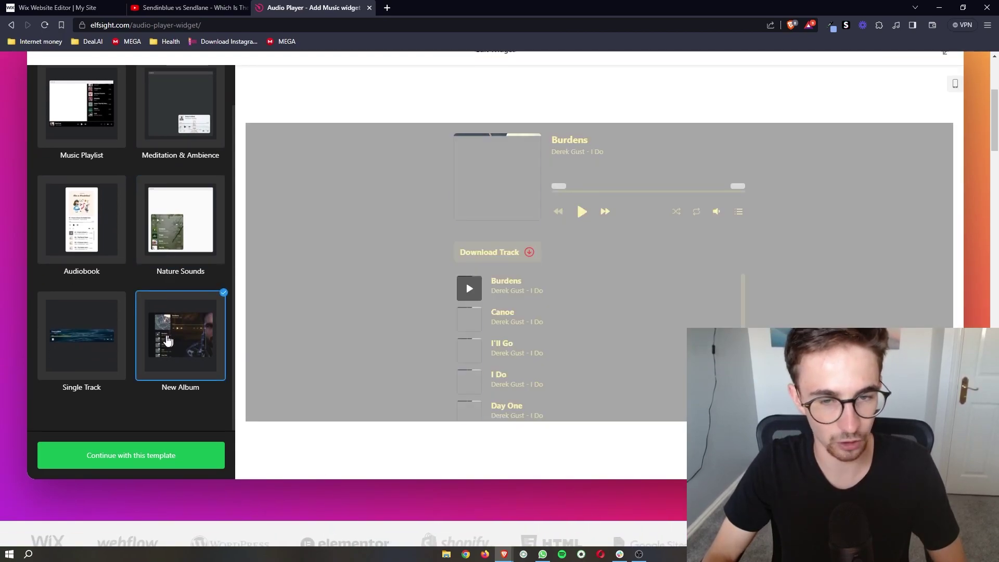
pyautogui.click(101, 339)
# Select the Music Playlist template and continue with it
pyautogui.scroll(1, 100, 338)
pyautogui.click(100, 183)
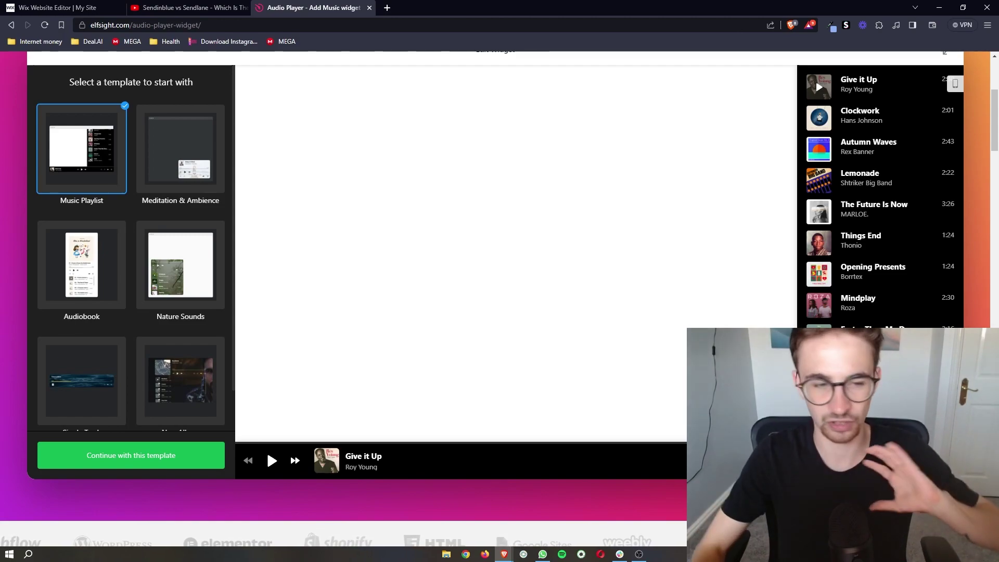
pyautogui.click(127, 459)
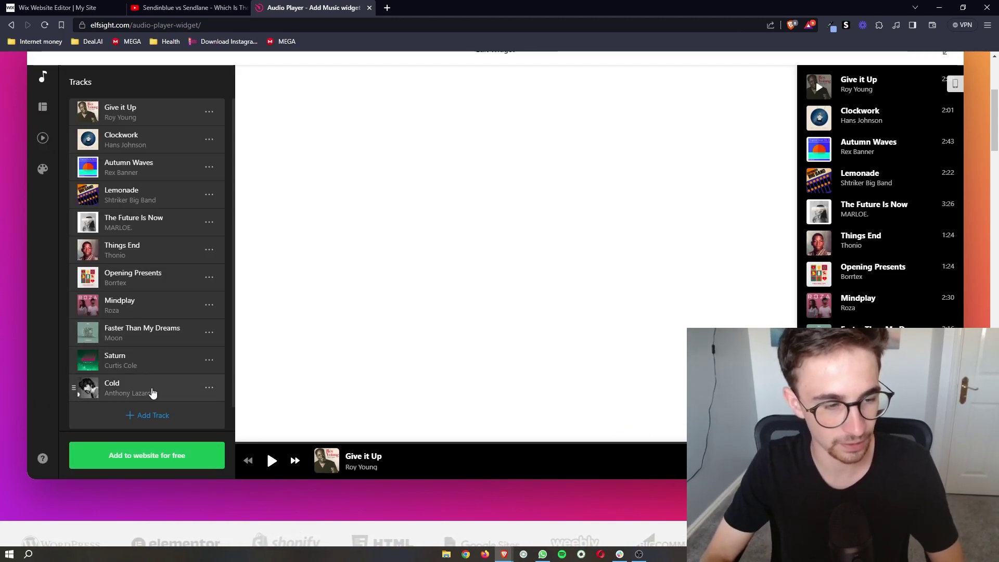
# Delete the Give it Up track, then cancel the new-track upload to return to the Tracks list
pyautogui.click(209, 109)
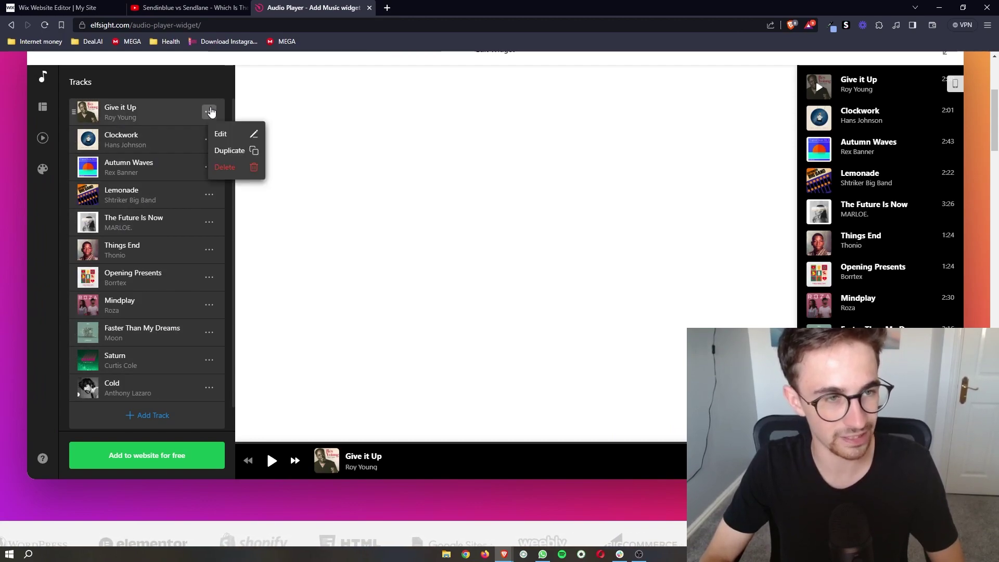
pyautogui.click(240, 170)
pyautogui.click(174, 390)
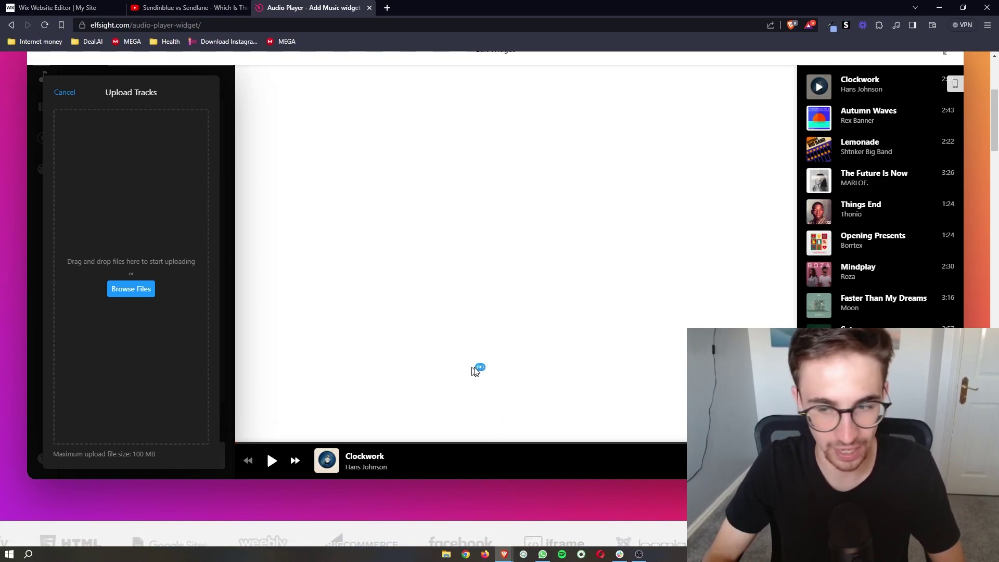
pyautogui.click(63, 92)
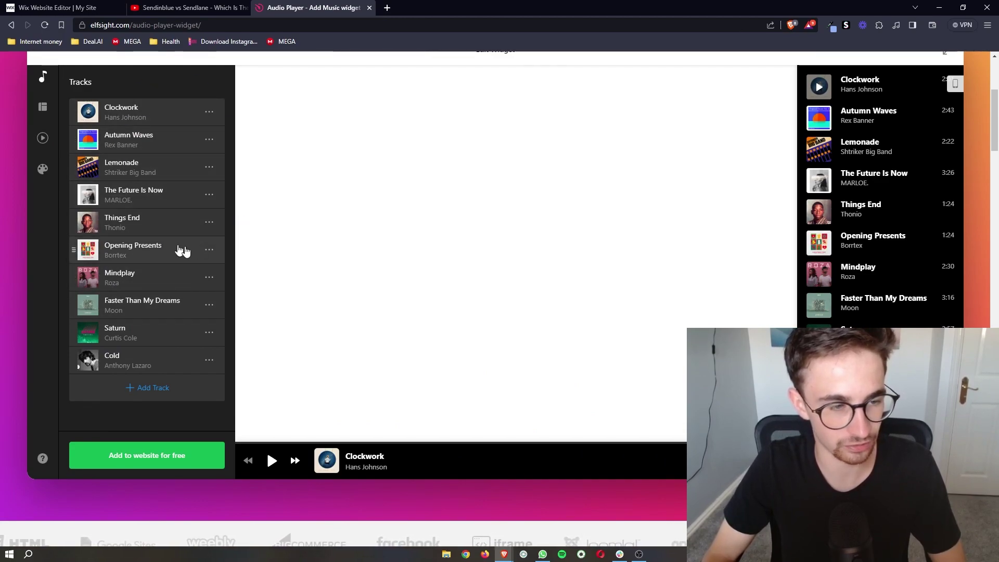
# Publish the Audio Player widget and choose the free Lite plan to get its embed code
pyautogui.click(123, 460)
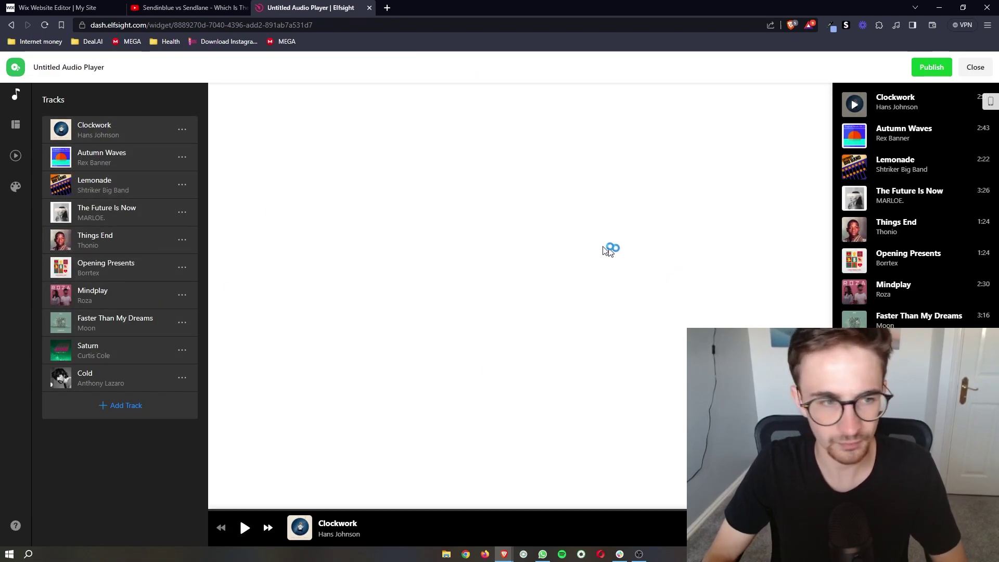
pyautogui.click(931, 70)
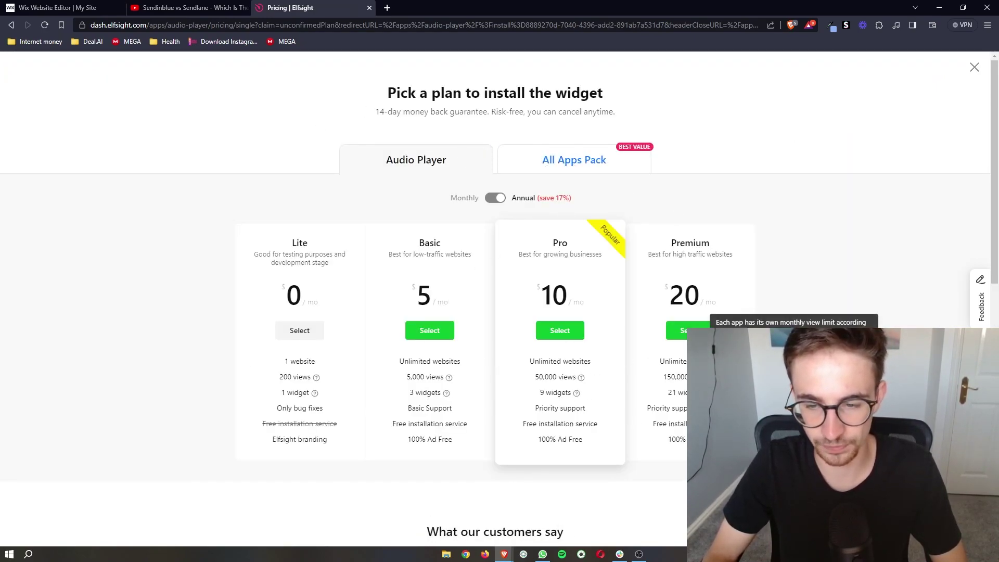
pyautogui.moveTo(697, 377); pyautogui.dragTo(630, 375)
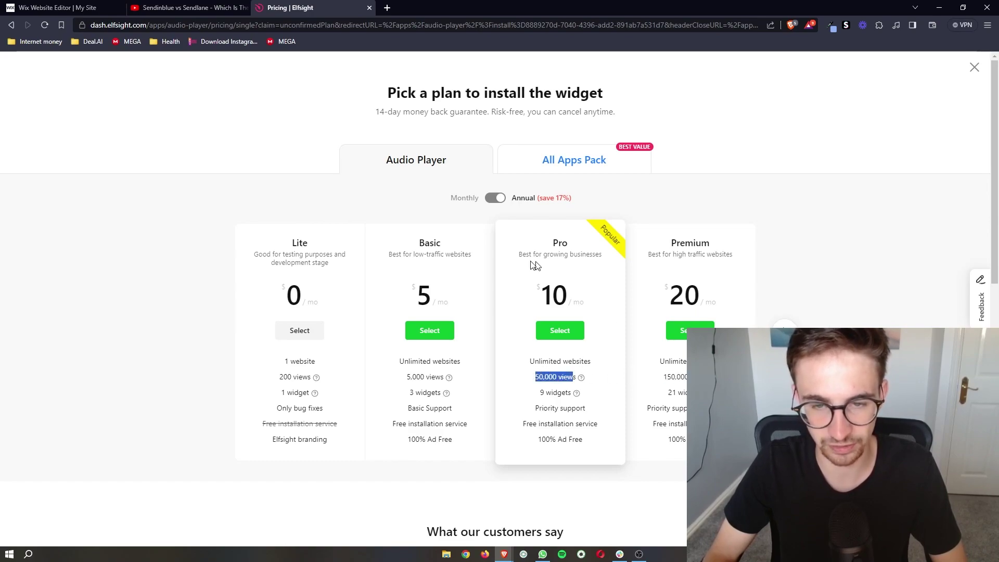
pyautogui.click(653, 261)
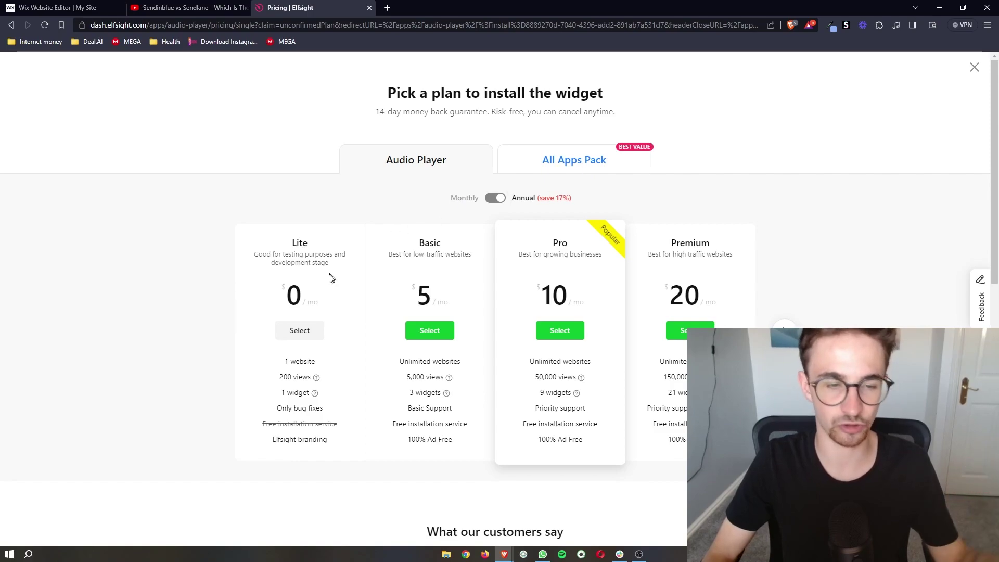
pyautogui.click(301, 333)
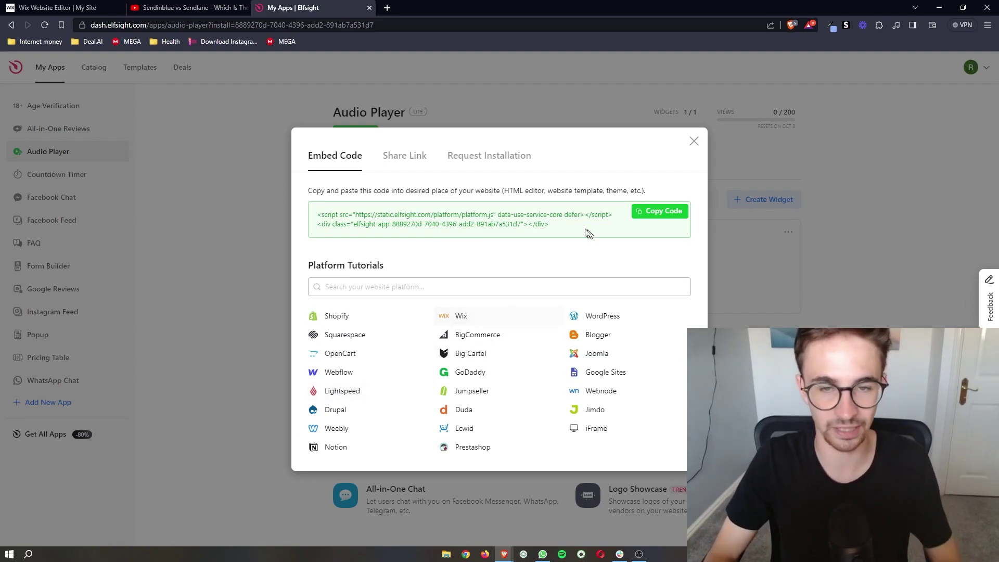
# Copy the Audio Player embed code and switch to the Wix site editor
pyautogui.moveTo(572, 229); pyautogui.dragTo(366, 210)
pyautogui.click(482, 219)
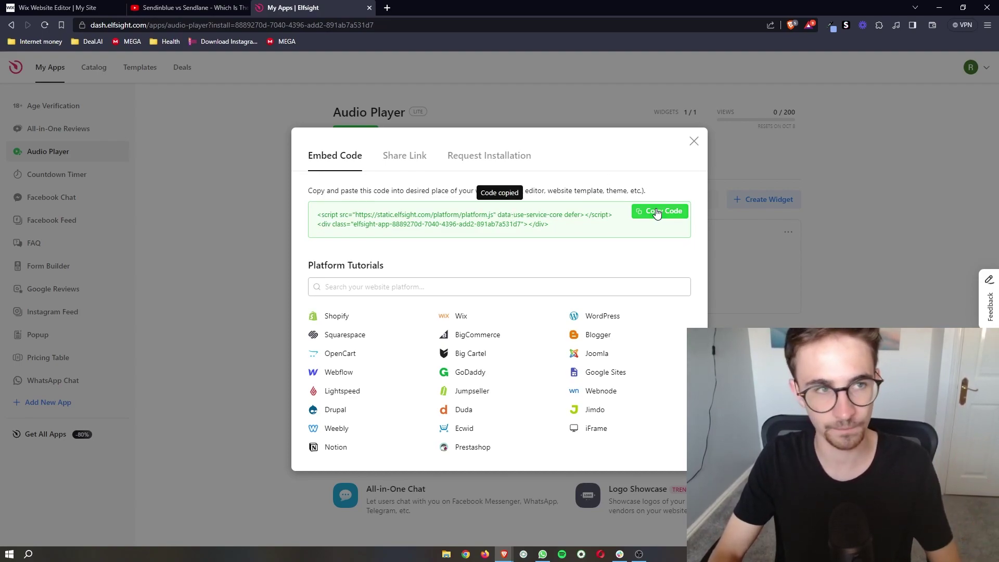
pyautogui.click(58, 7)
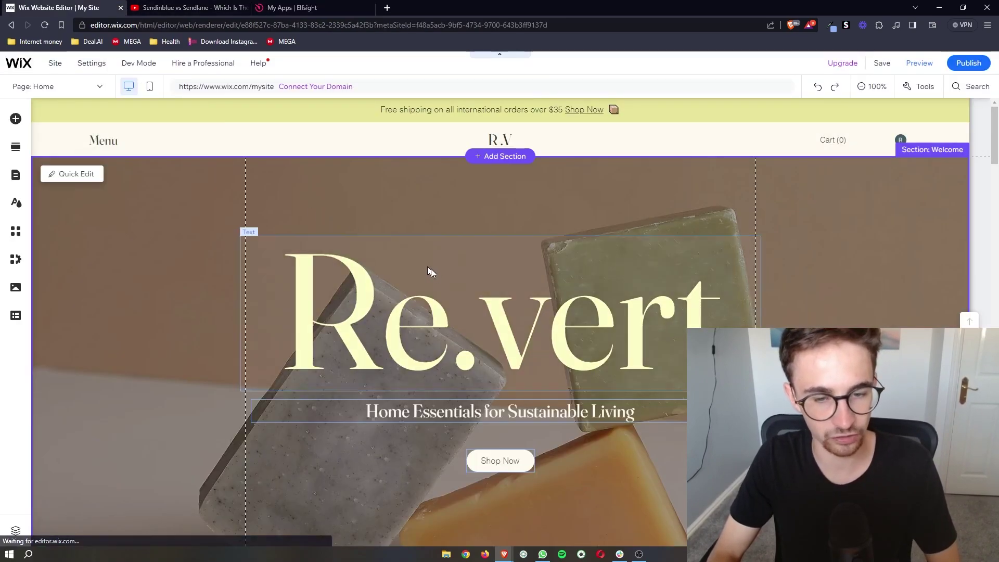
# Bring up the Add Elements panel on its Embed Code category listing Embed HTML
pyautogui.scroll(-8, 434, 271)
pyautogui.scroll(6, 434, 271)
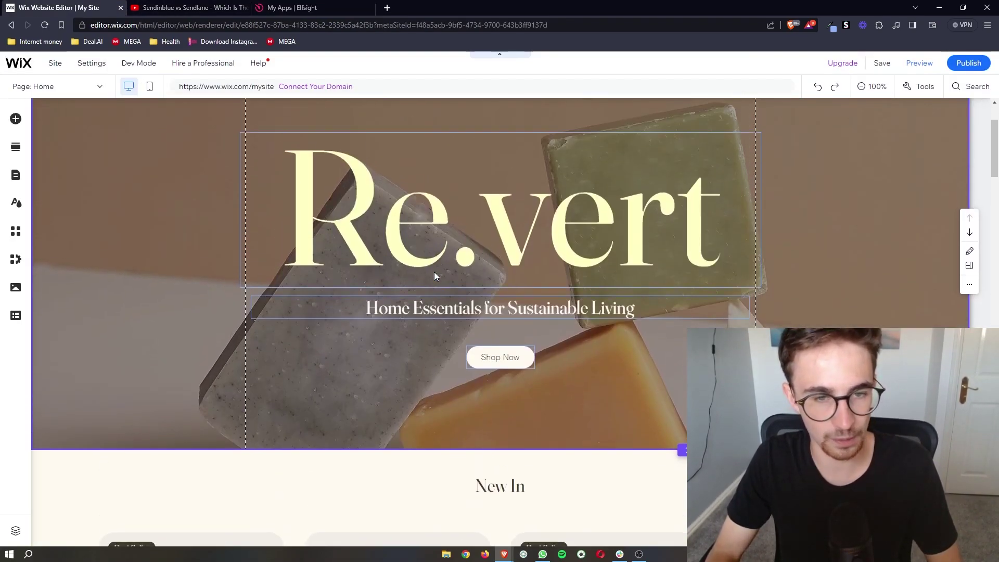
pyautogui.scroll(1, 433, 271)
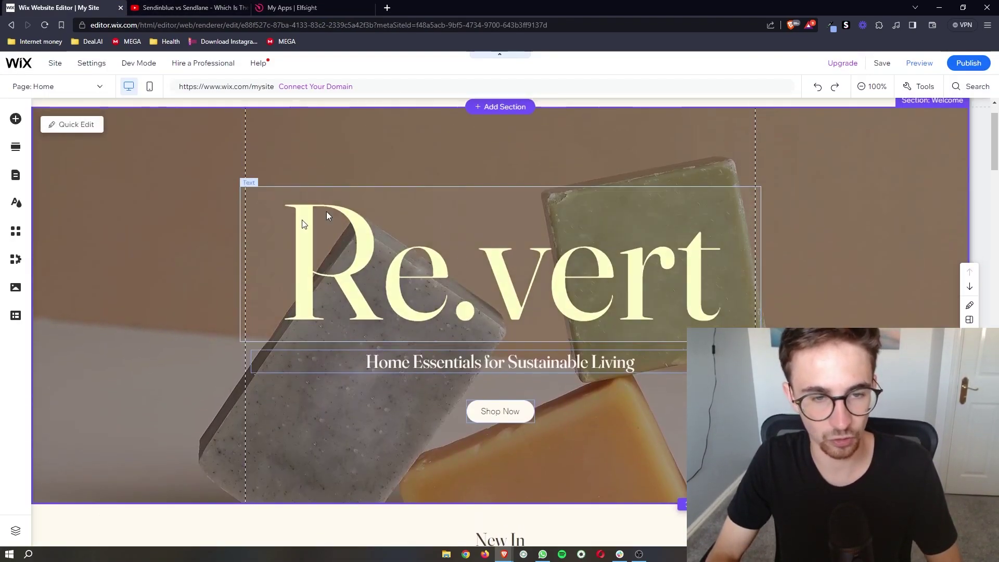
pyautogui.click(16, 120)
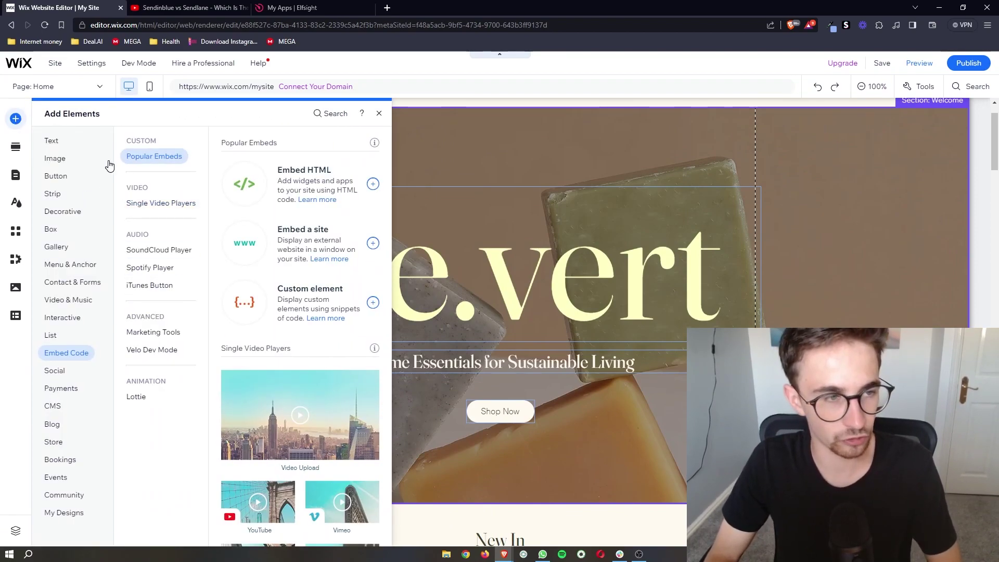
pyautogui.click(66, 158)
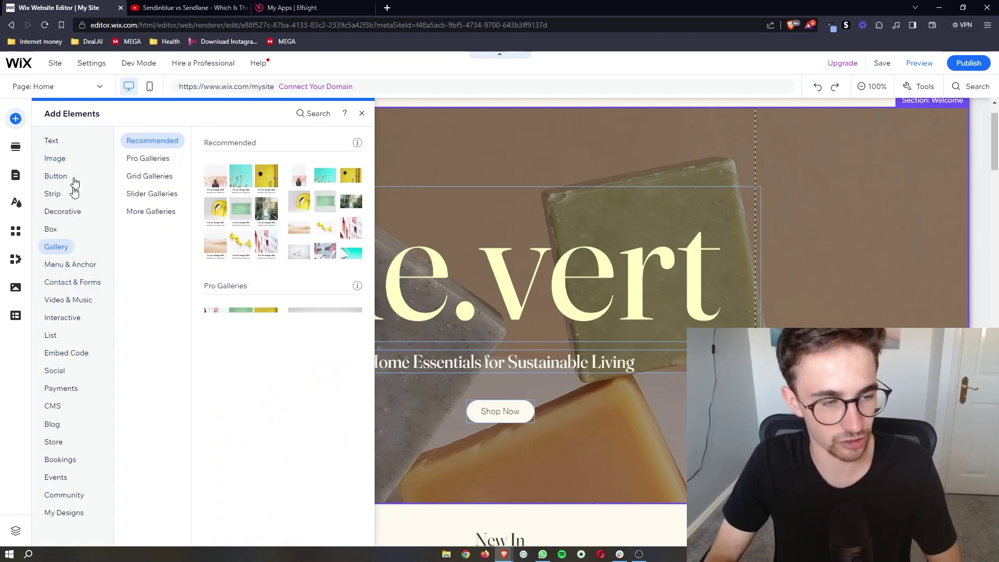
pyautogui.click(64, 353)
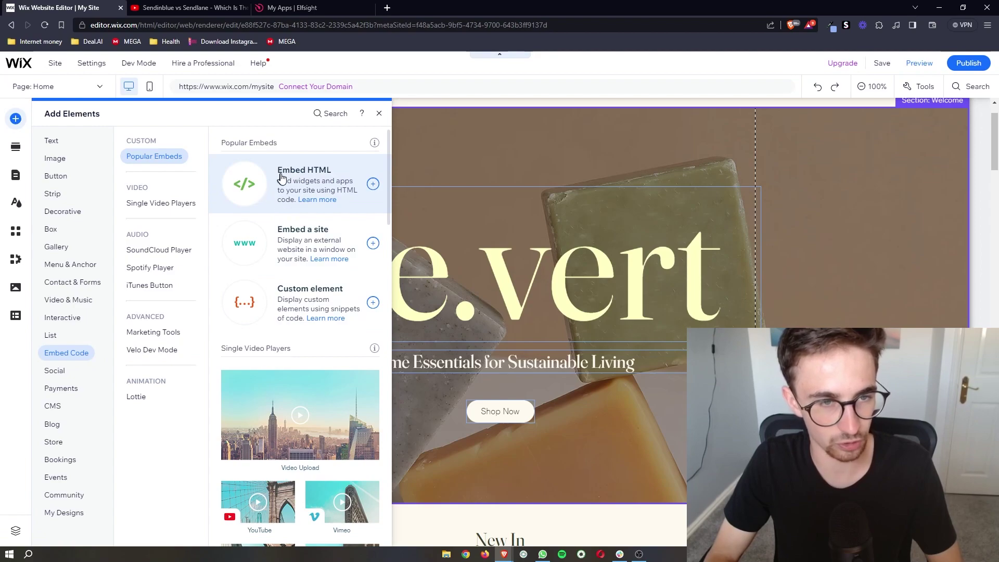
# Add an Embed HTML element, paste the Elfsight code into it and apply it
pyautogui.click(373, 184)
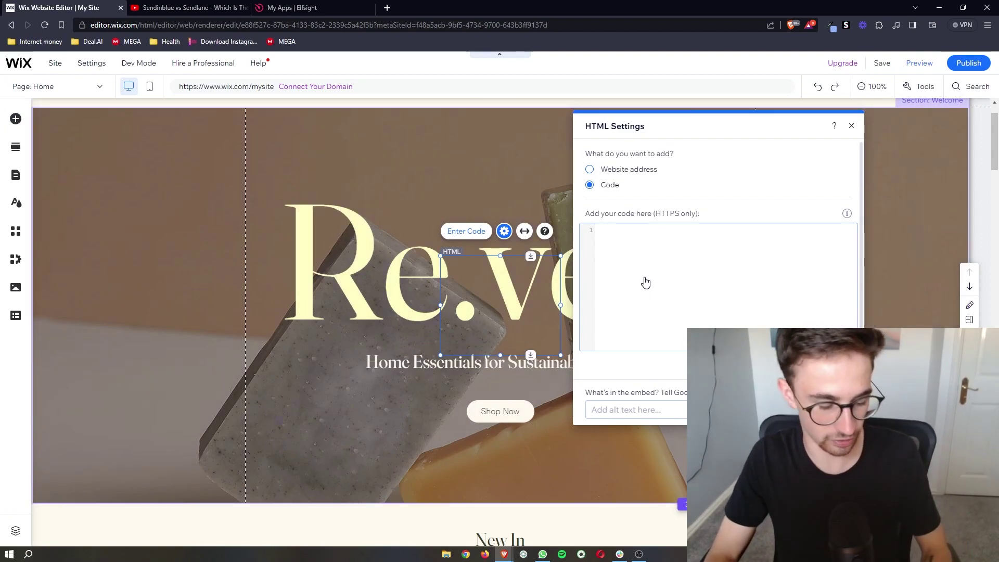
pyautogui.write('<script src="https://static.elfsight.com/platform/platform.js" data-use-service-core defer></script> <div class="elfsight-app-8889270d-7040-4396-add2-891ab7a531d7"></div>')
pyautogui.click(831, 365)
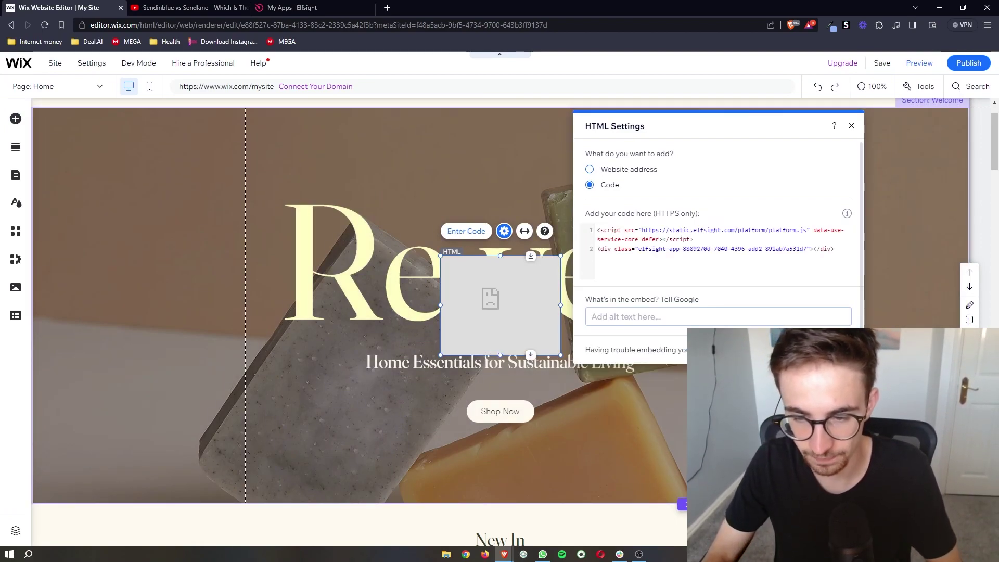
# Clear the HTML code box and paste the Elfsight embed code in again
pyautogui.click(784, 266)
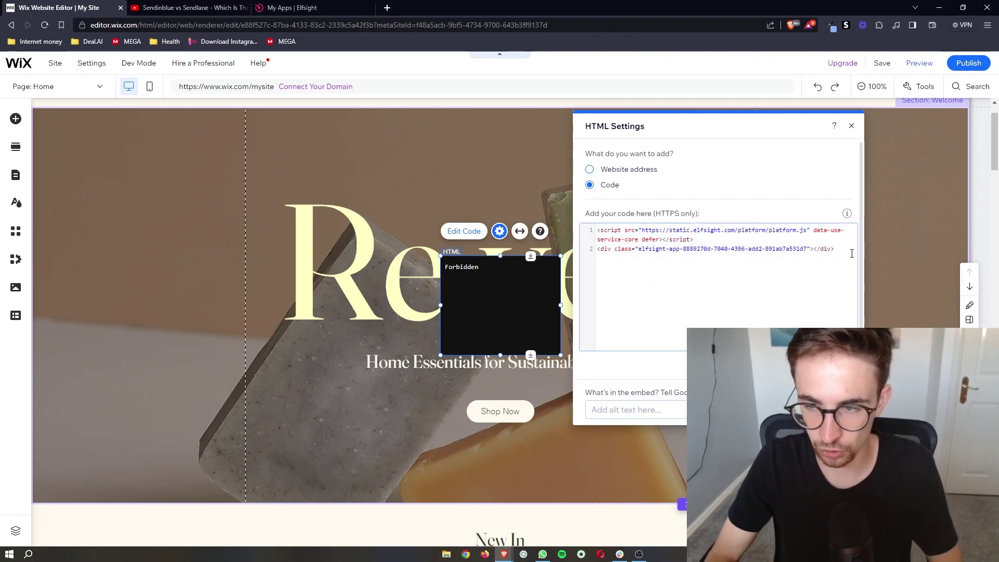
pyautogui.hotkey('ctrl', 'a')
pyautogui.hotkey('ctrl', 'c')
pyautogui.press('BackSpace')
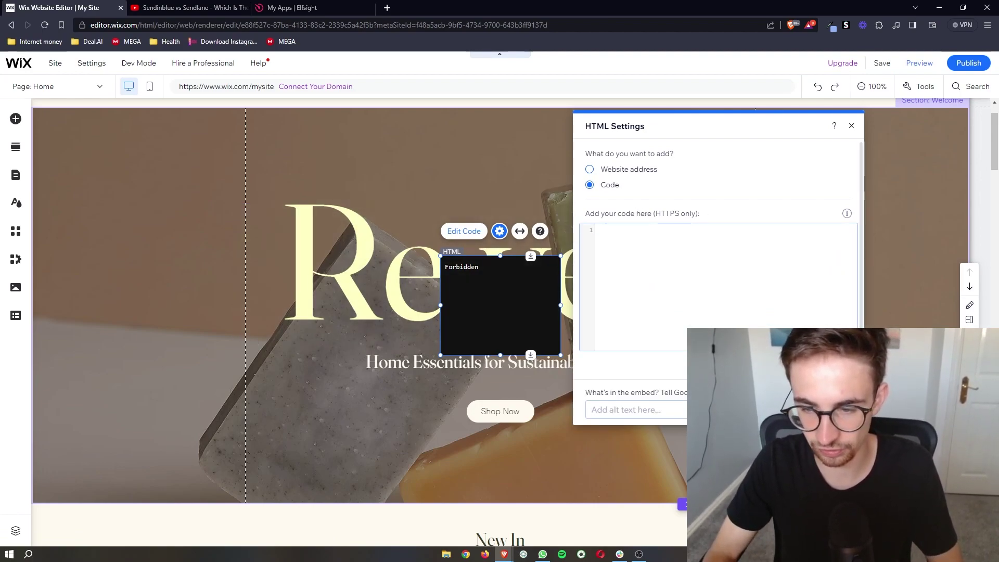
pyautogui.click(680, 260)
pyautogui.hotkey('ctrl', 'v')
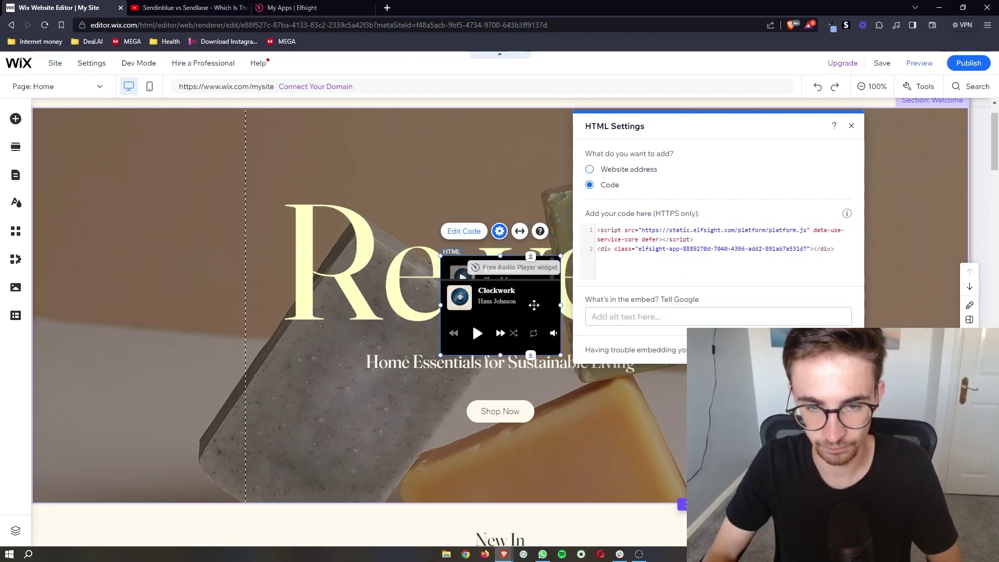
# Enlarge and reposition the HTML embed, widening it to the hero section's right edge
pyautogui.moveTo(440, 254); pyautogui.dragTo(259, 117)
pyautogui.moveTo(456, 185); pyautogui.dragTo(528, 250)
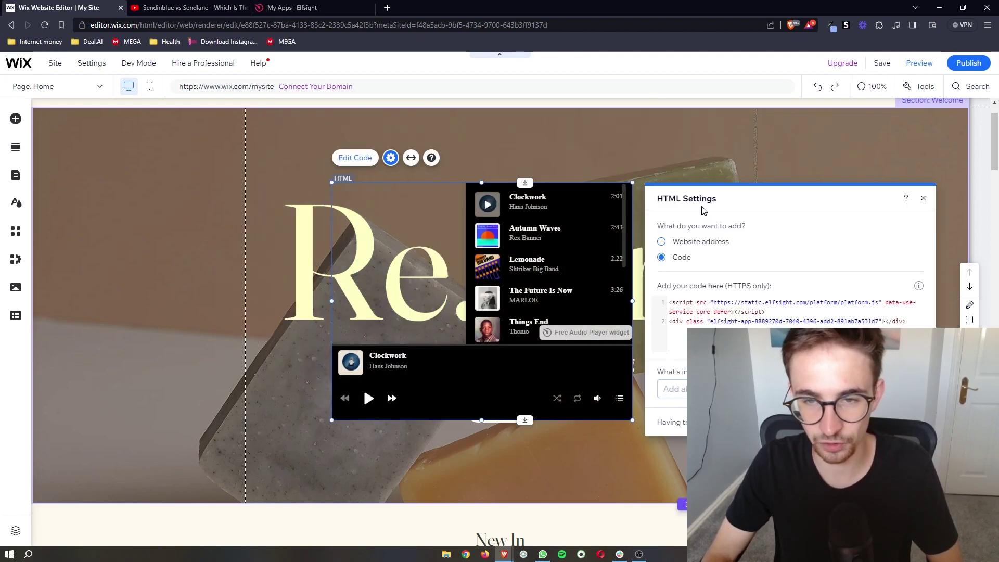
pyautogui.click(923, 198)
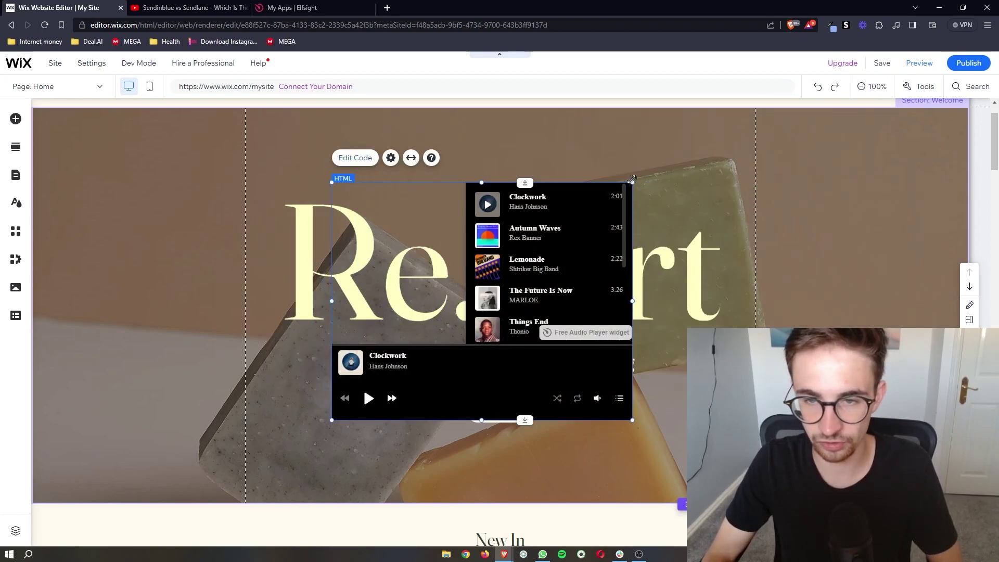
pyautogui.moveTo(632, 181)
pyautogui.mouseDown()
pyautogui.moveTo(798, 113)
pyautogui.moveTo(869, 102)
pyautogui.moveTo(972, 128)
pyautogui.moveTo(971, 105)
pyautogui.mouseUp()
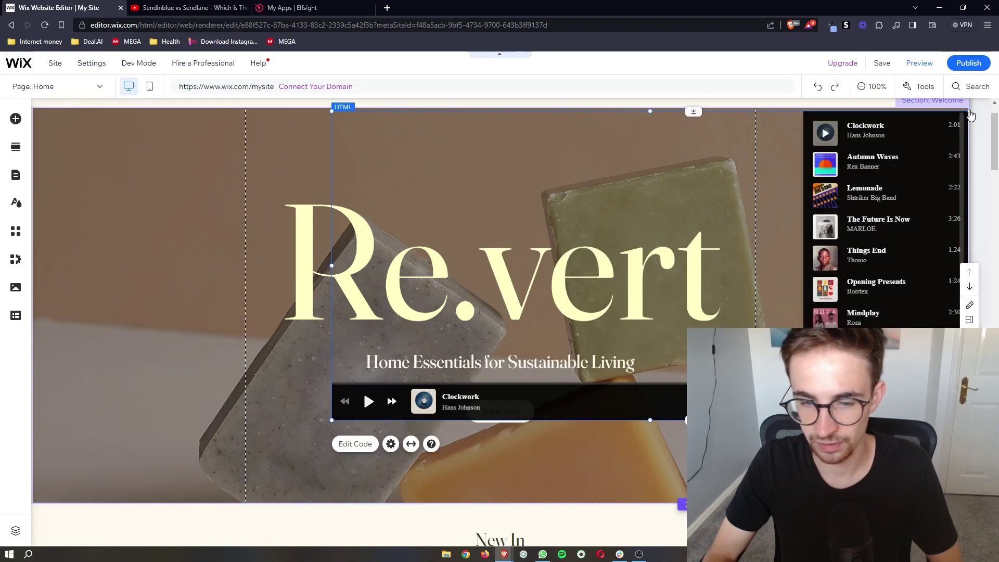